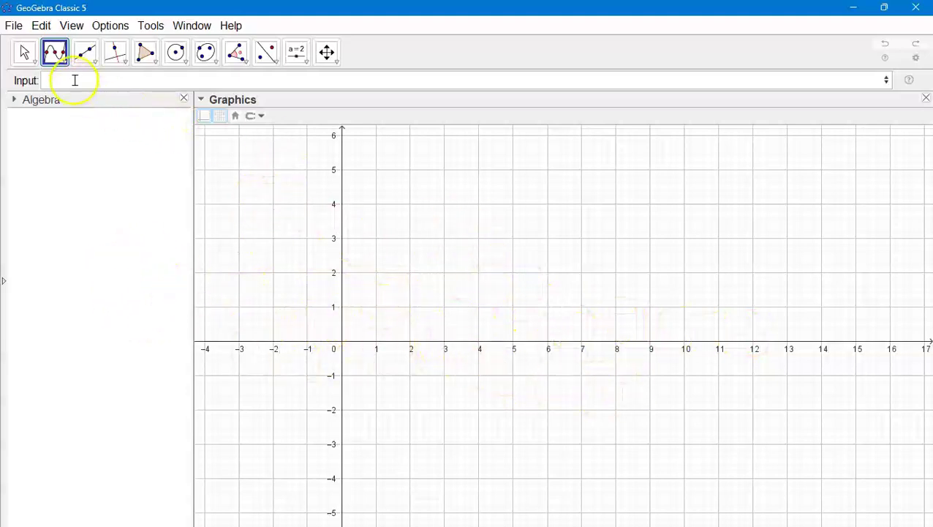
# Plot the function x-2 and hide the grid in the graphics view
pyautogui.write('x')
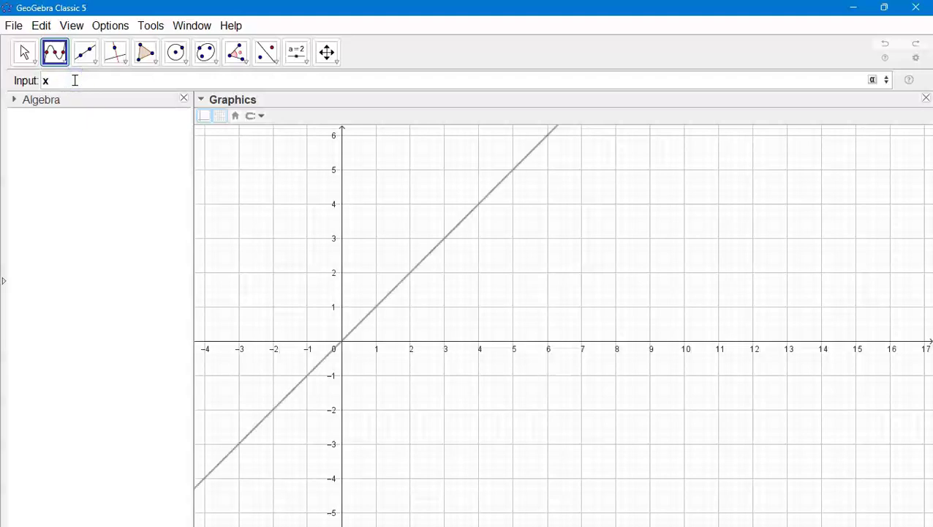
pyautogui.write('-2')
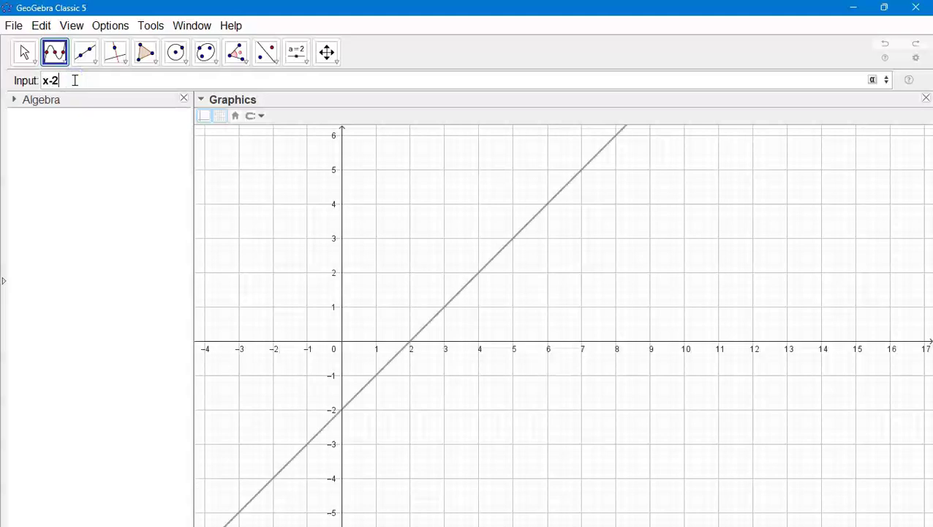
pyautogui.press('Return')
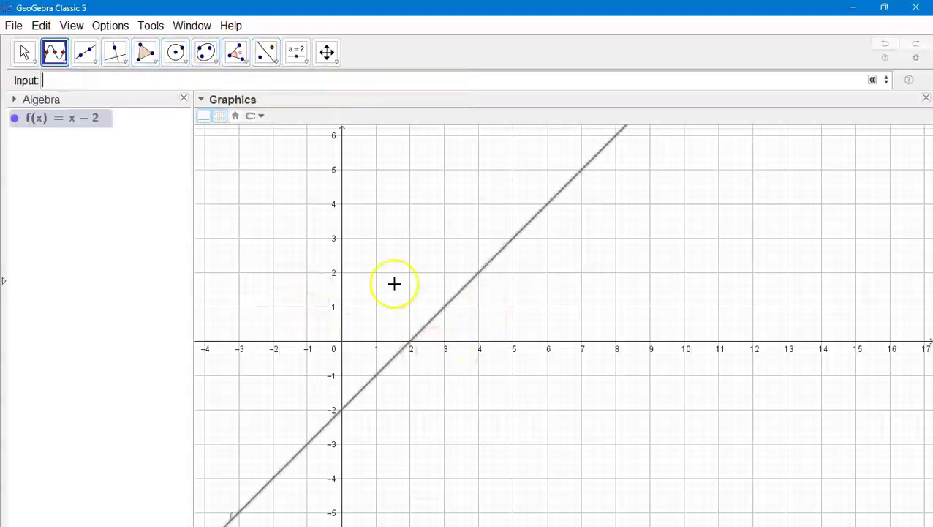
pyautogui.click(220, 115)
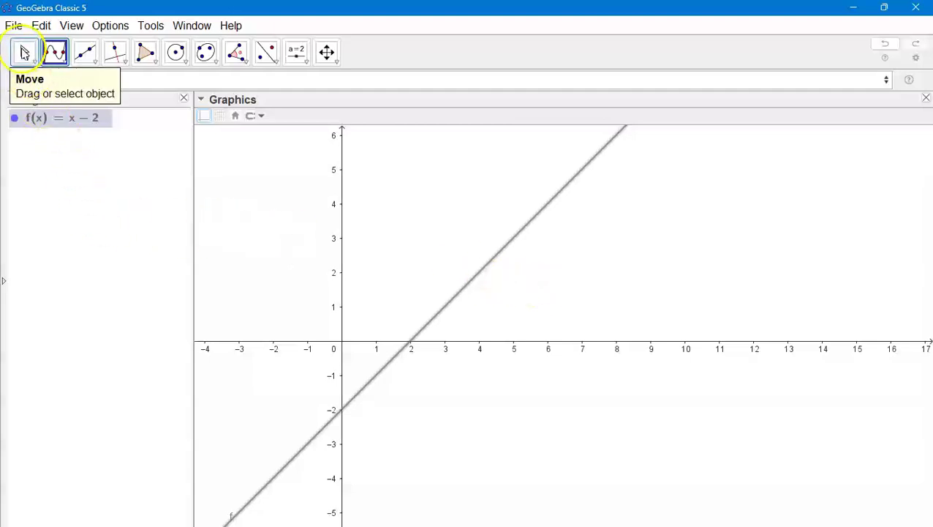
# Mark the root of the line f(x) = x - 2 with the Roots tool
pyautogui.click(23, 52)
pyautogui.moveTo(374, 223); pyautogui.dragTo(395, 265)
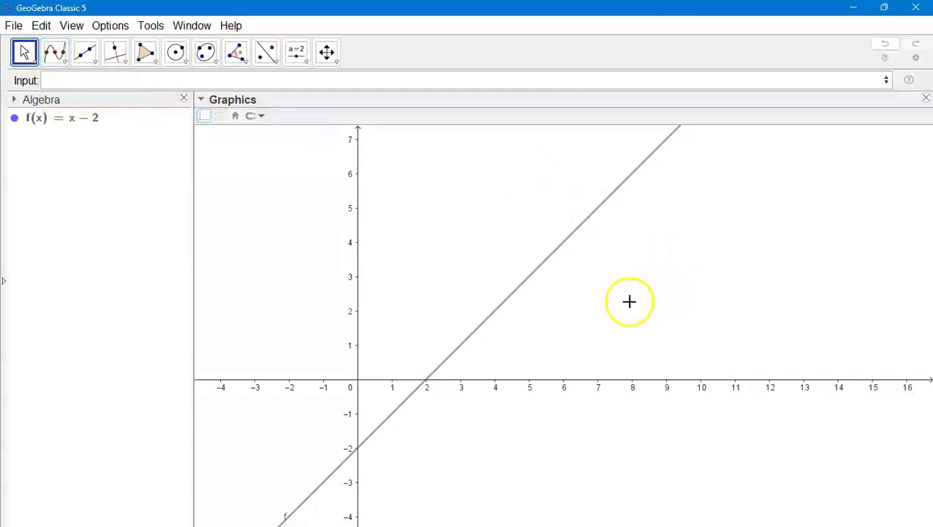
pyautogui.click(526, 288)
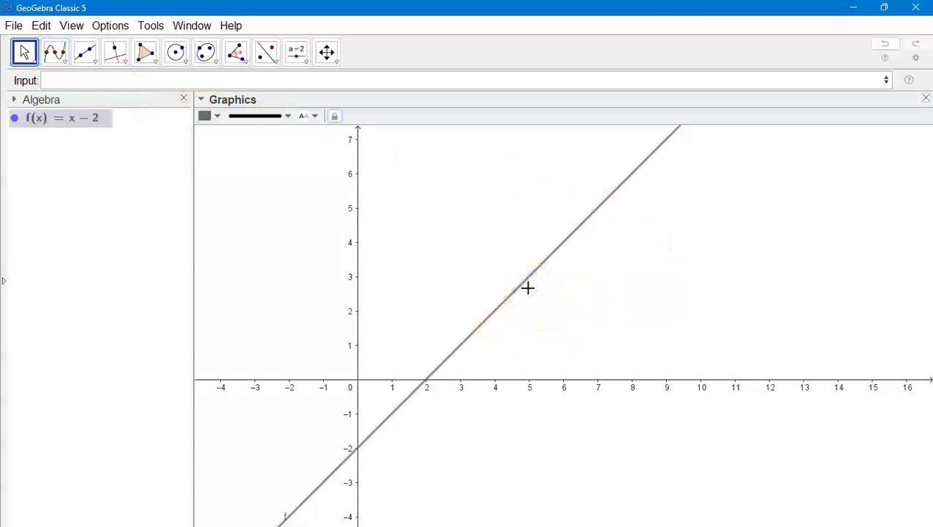
pyautogui.click(542, 268)
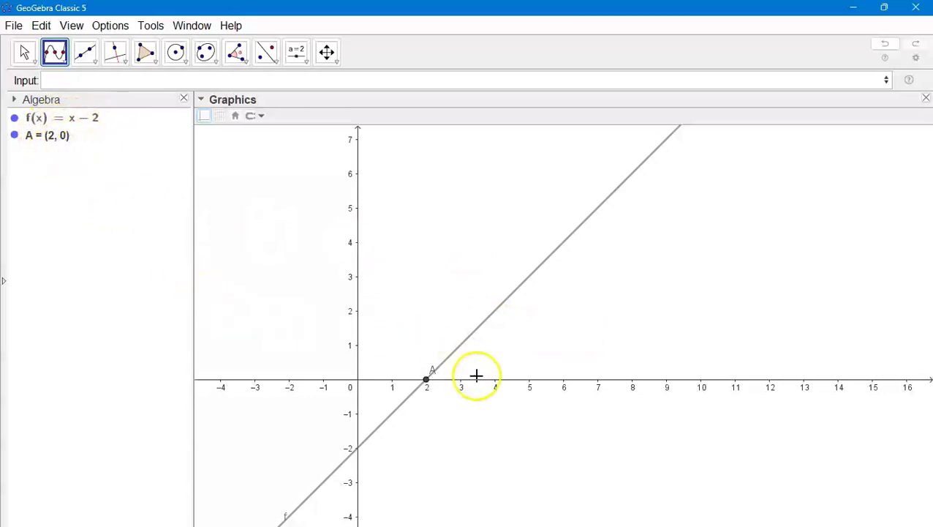
# Plot the quadratic function x^2-9 in the same graph as the line
pyautogui.click(69, 82)
pyautogui.write('x^2')
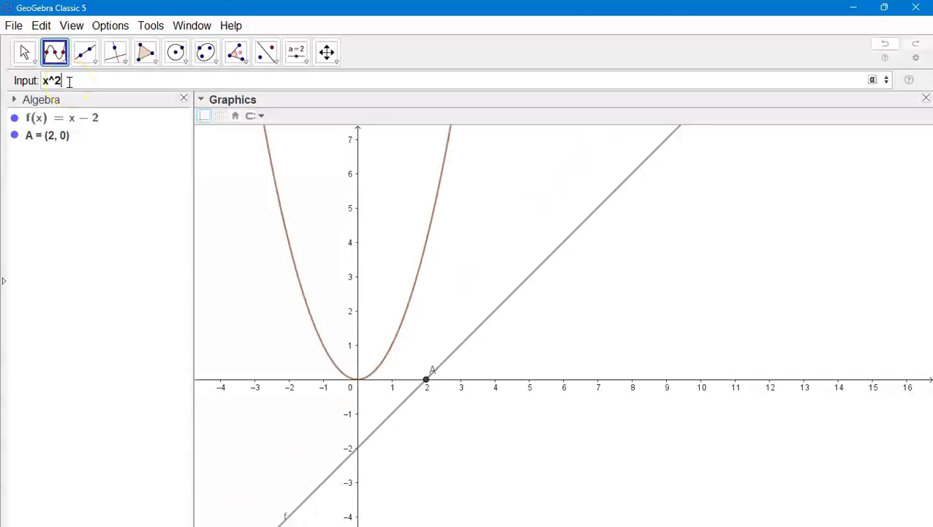
pyautogui.write('-9')
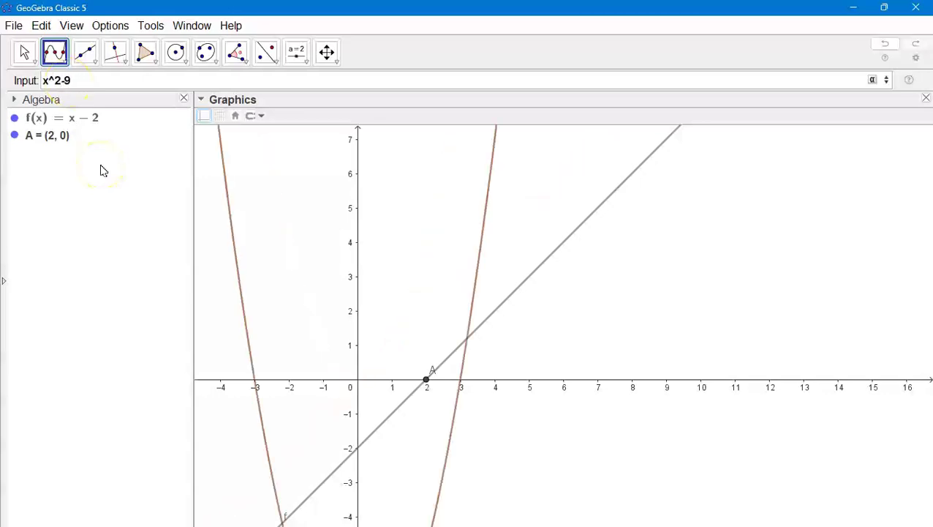
pyautogui.press('Return')
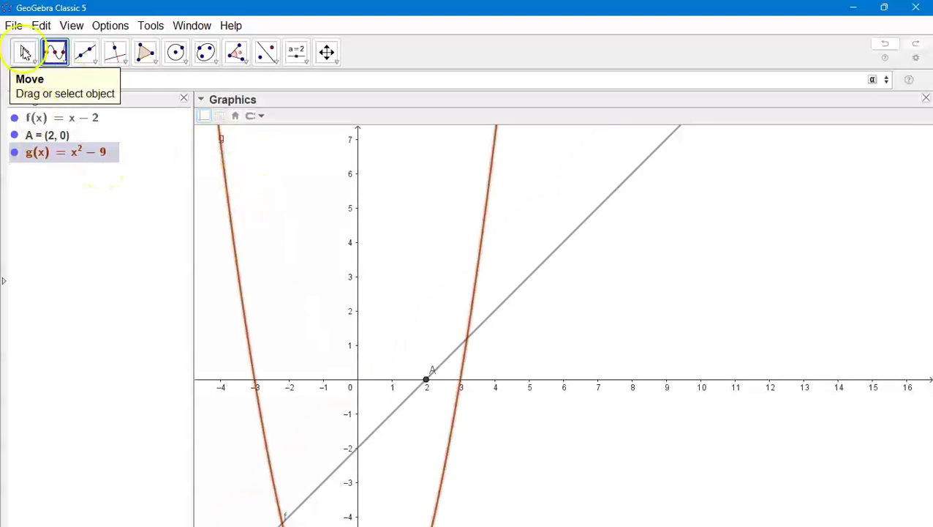
# Mark both roots of the parabola g(x) = x^2 - 9 with the Roots tool
pyautogui.click(24, 51)
pyautogui.scroll(-1, 306, 316)
pyautogui.scroll(-3, 325, 329)
pyautogui.moveTo(361, 325); pyautogui.dragTo(492, 244)
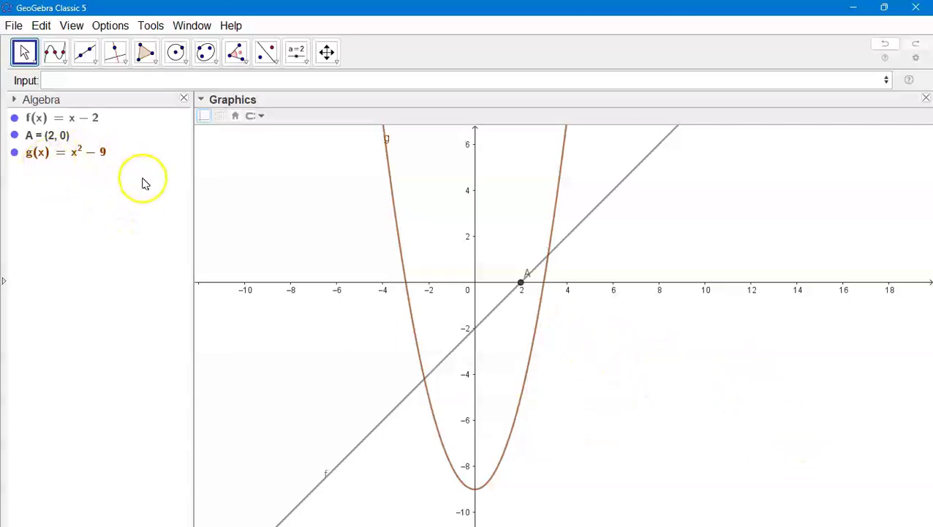
pyautogui.click(57, 51)
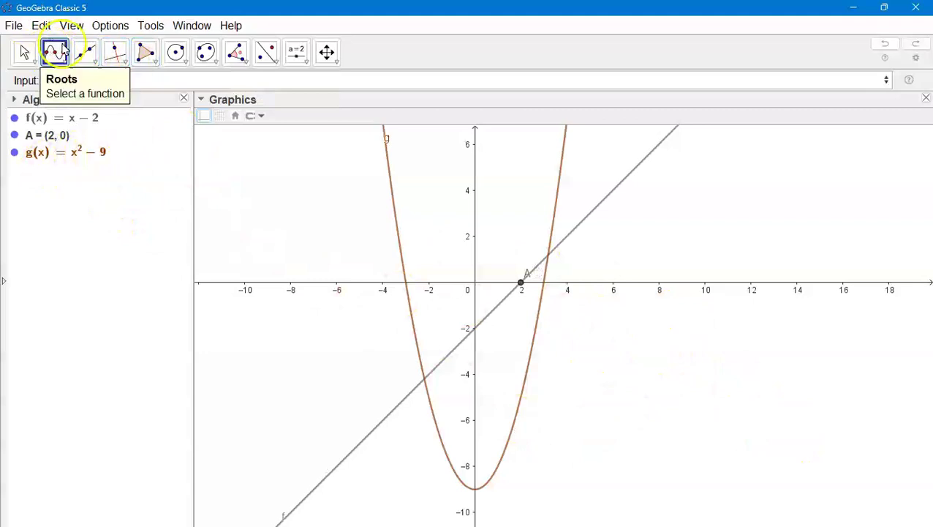
pyautogui.click(57, 51)
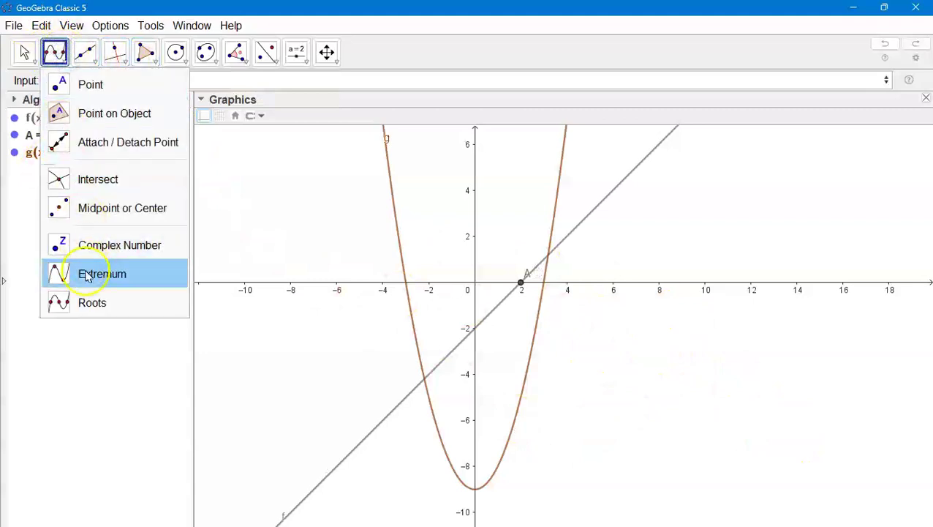
pyautogui.click(91, 302)
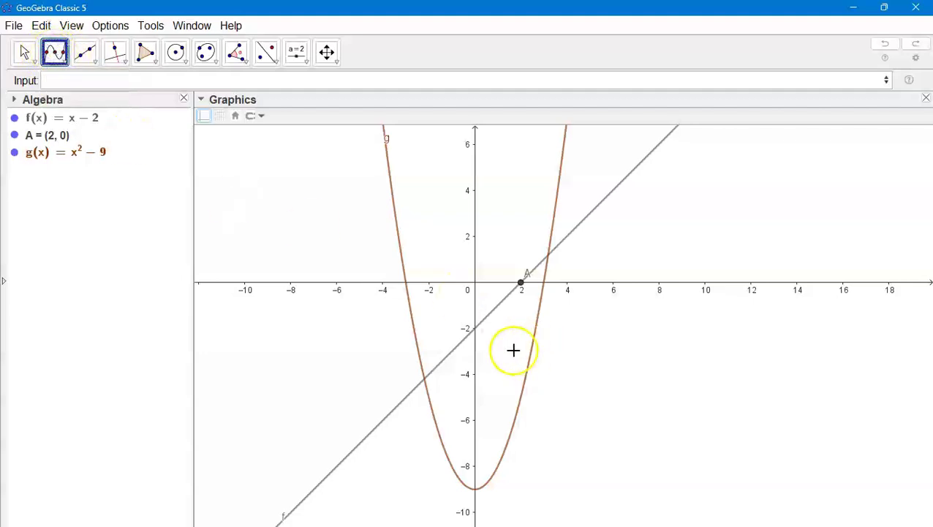
pyautogui.click(395, 219)
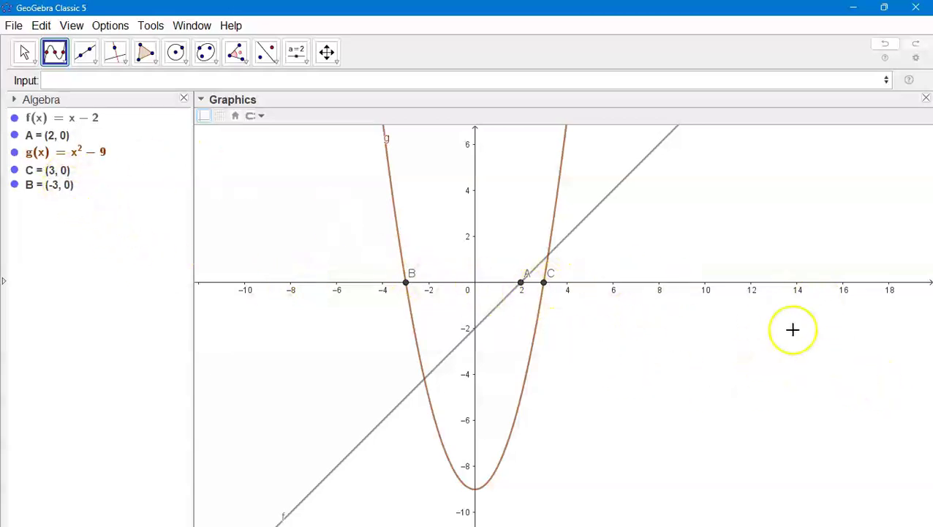
# Plot the function cosx and mark its roots across the visible range with the Roots tool
pyautogui.write('x')
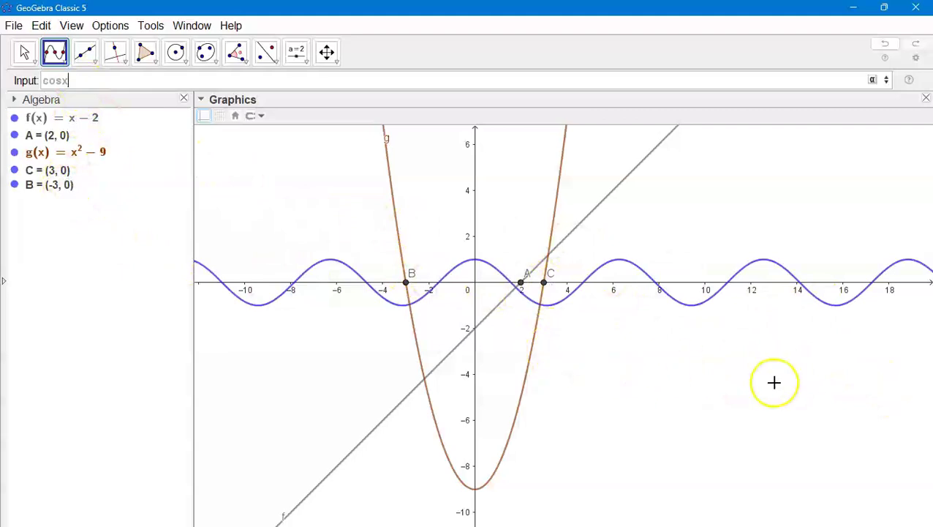
pyautogui.press('Return')
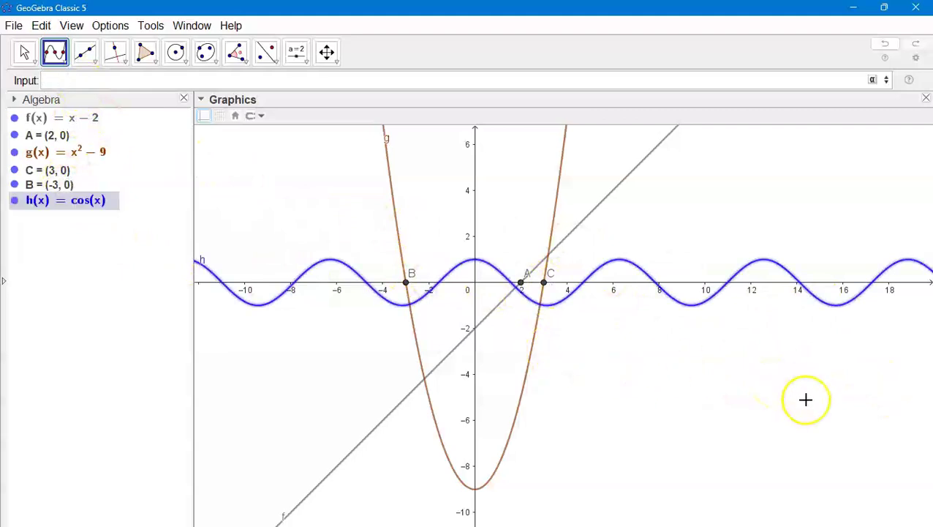
pyautogui.scroll(2, 797, 416)
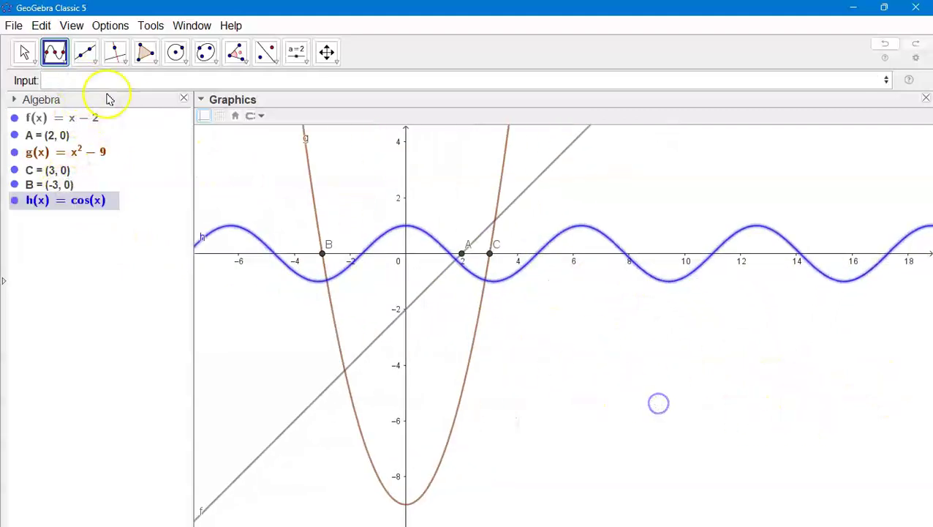
pyautogui.click(24, 51)
pyautogui.moveTo(550, 339); pyautogui.dragTo(693, 415)
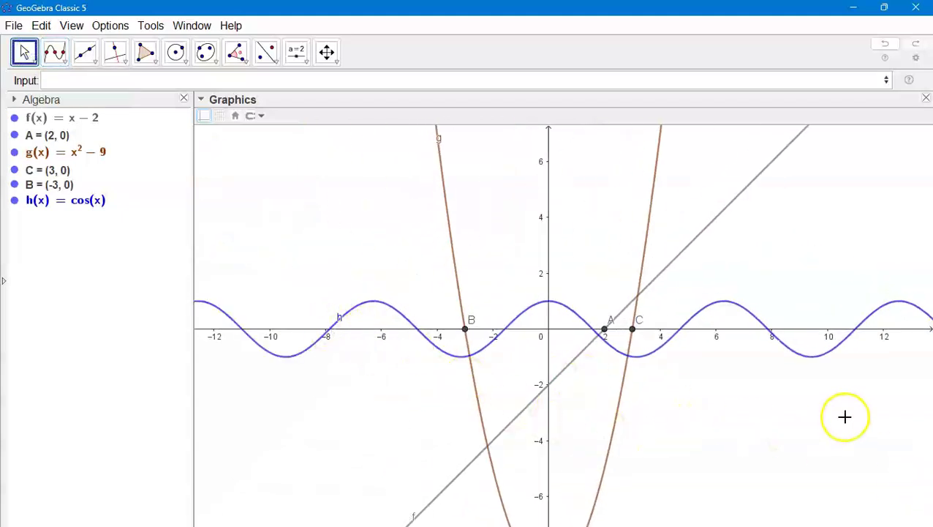
pyautogui.click(52, 54)
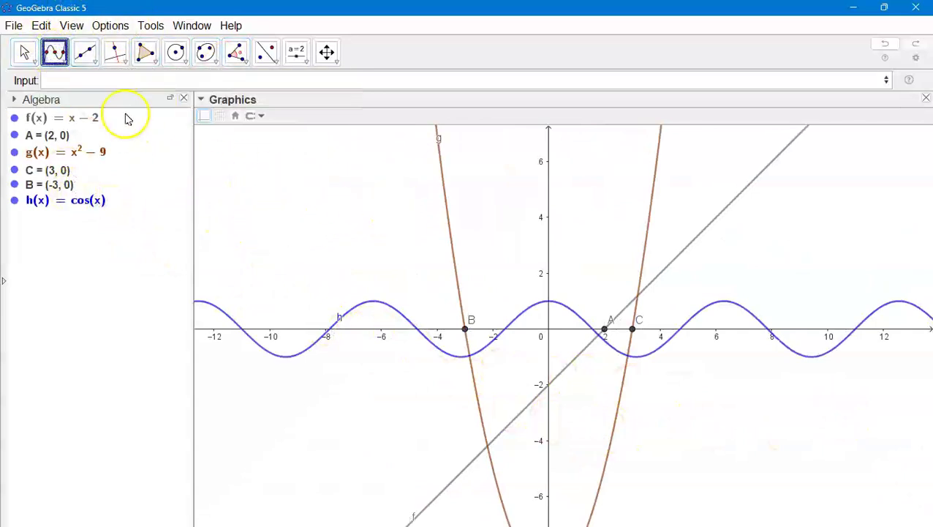
pyautogui.click(346, 308)
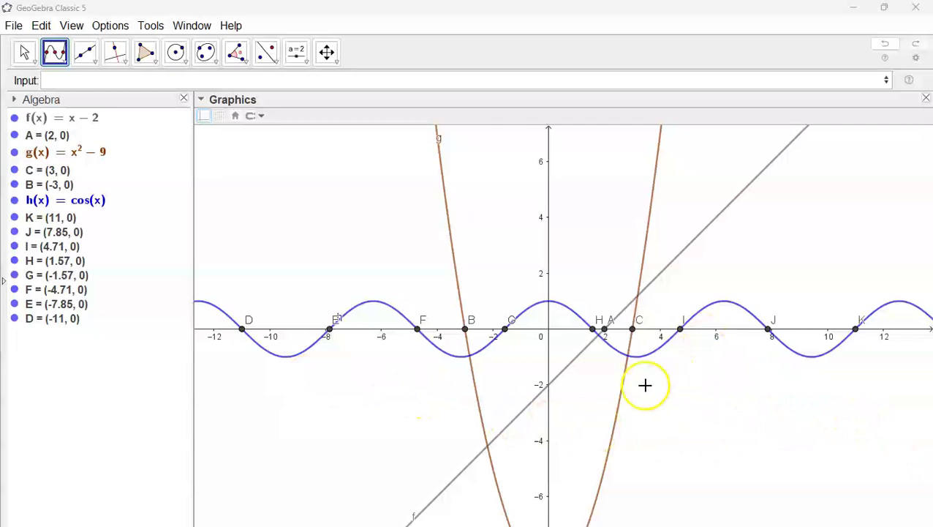
# Hide the line f, the parabola g and their root points A, B and C, leaving only the cosine curve and its roots displayed
pyautogui.click(12, 117)
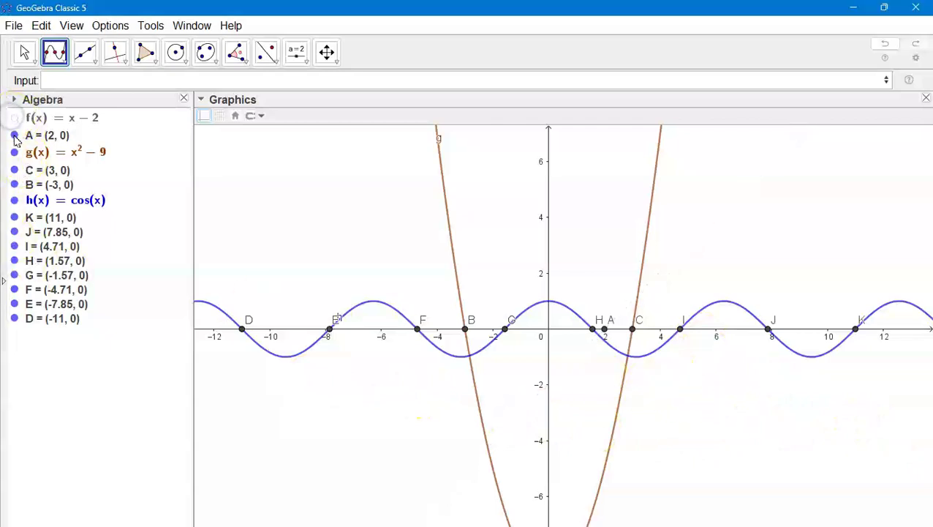
pyautogui.click(14, 136)
pyautogui.click(14, 151)
pyautogui.click(14, 170)
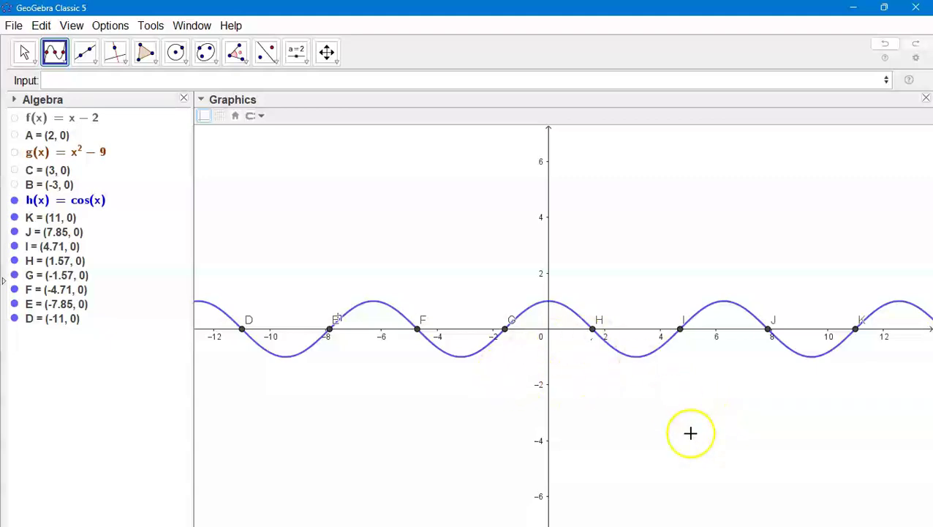
pyautogui.press('Escape')
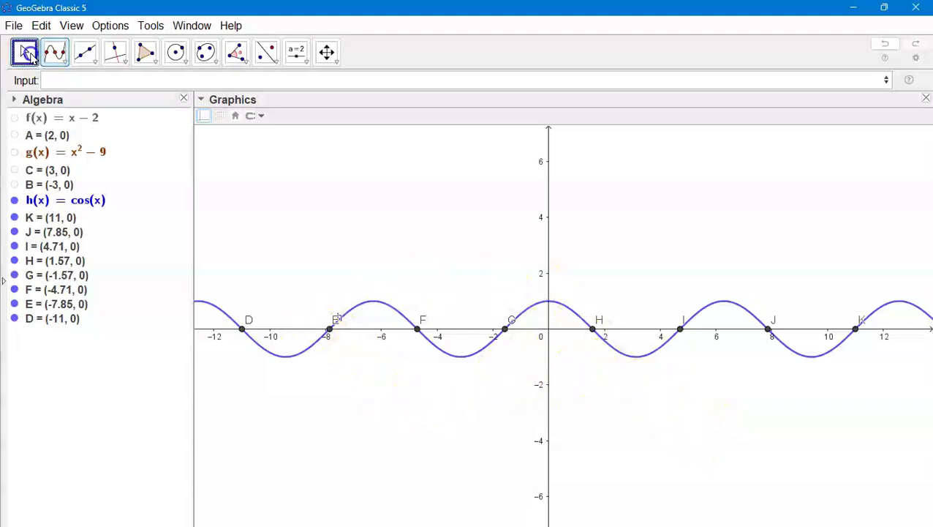
# Set the x-axis tick distance to π/2 in the graphics preferences and close them
pyautogui.rightClick(620, 263)
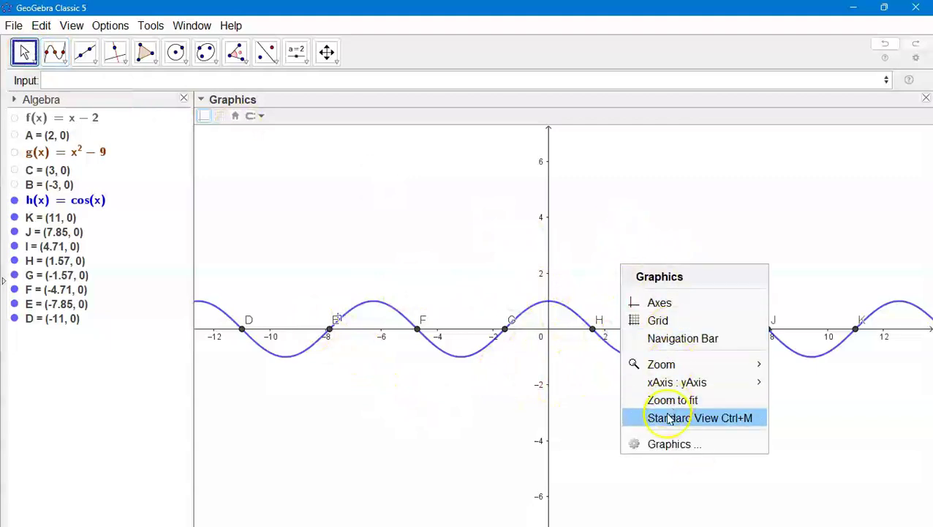
pyautogui.click(666, 444)
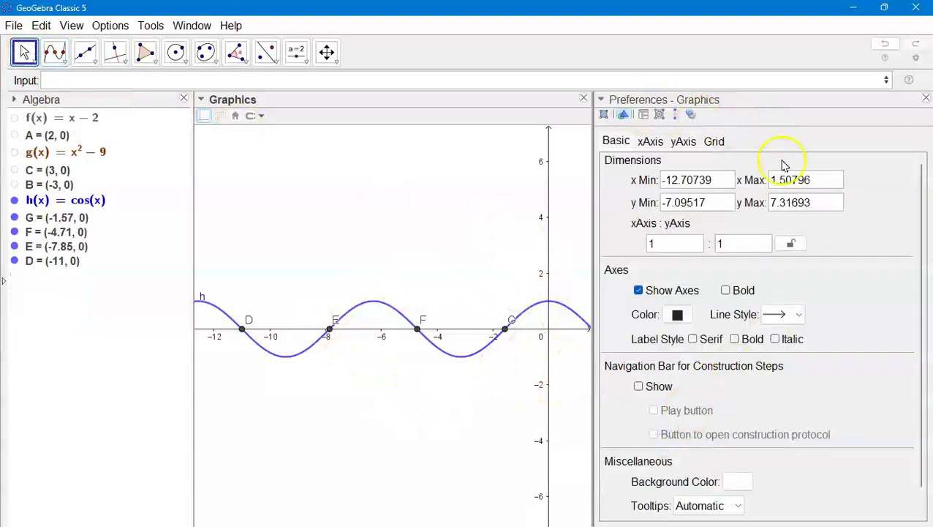
pyautogui.click(650, 143)
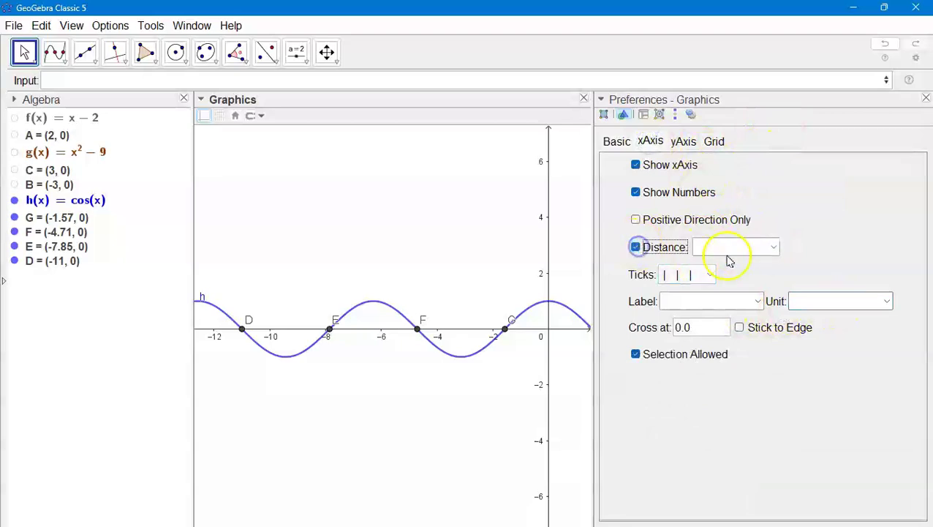
pyautogui.click(775, 249)
pyautogui.click(735, 292)
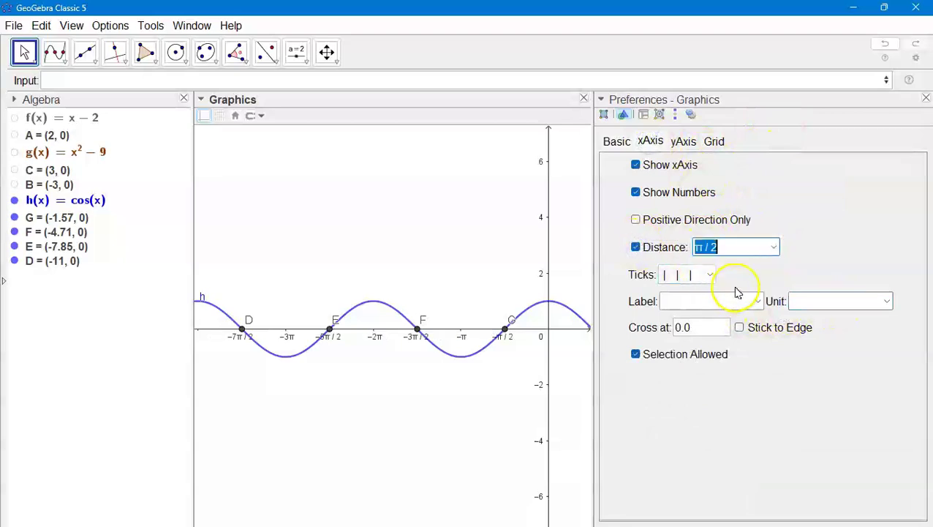
pyautogui.click(926, 98)
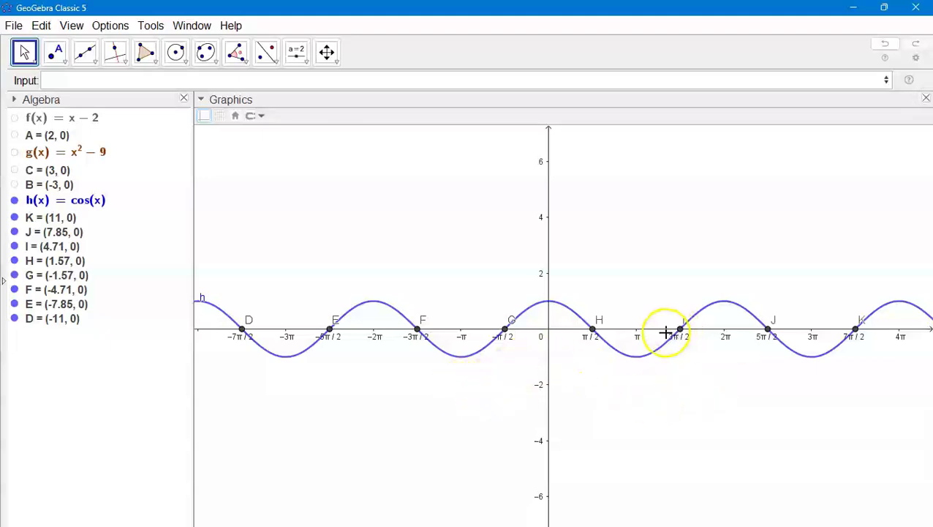
# Examine the cosine curve's root points against the axis marks in multiples of π/2, over an increasingly wide x-range
pyautogui.moveTo(593, 342)
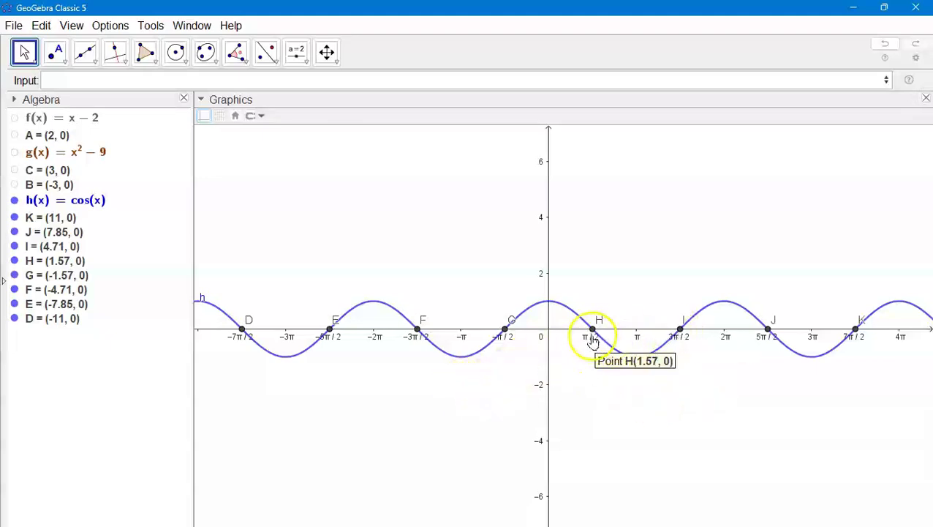
pyautogui.moveTo(687, 333)
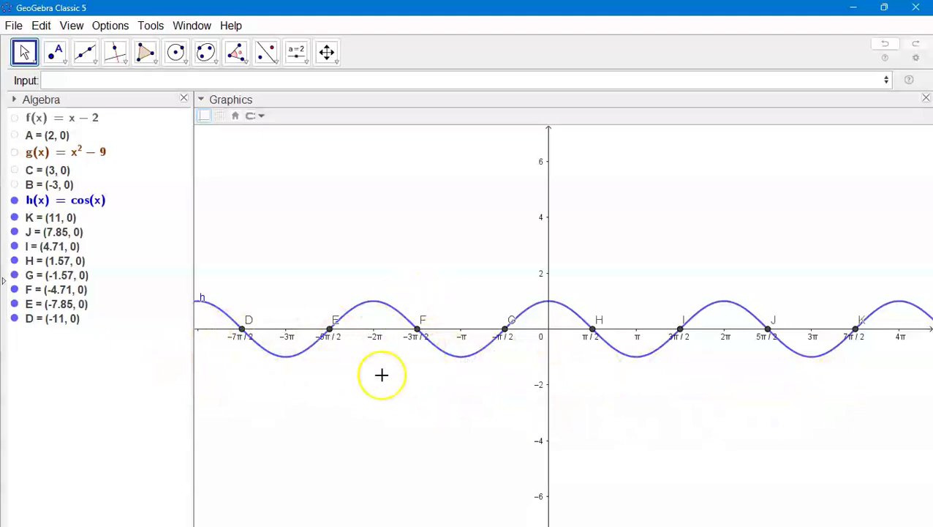
pyautogui.scroll(-1, 599, 430)
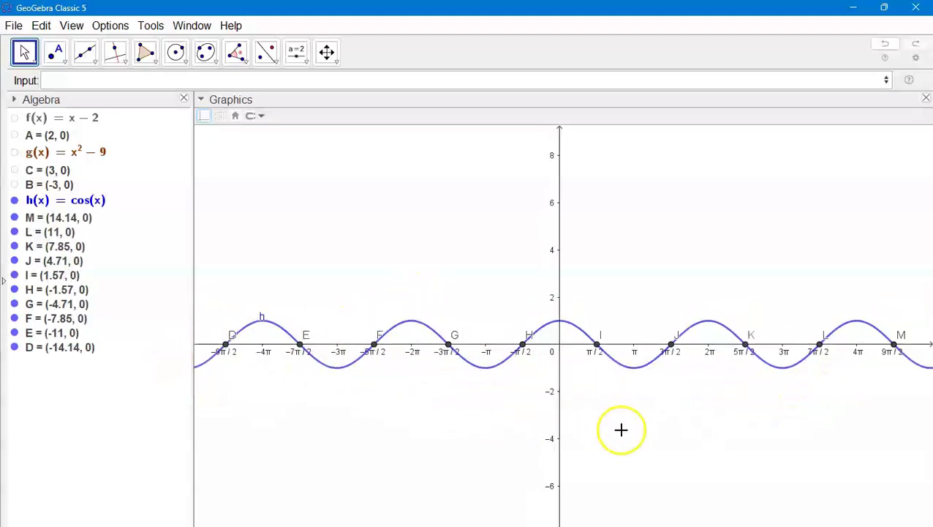
pyautogui.scroll(-1, 675, 428)
pyautogui.scroll(-1, 663, 422)
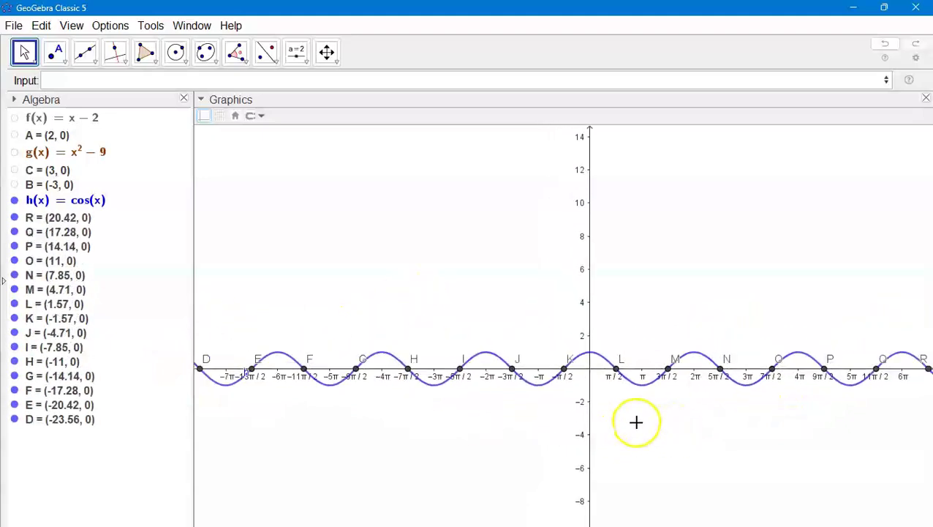
pyautogui.scroll(-1, 706, 432)
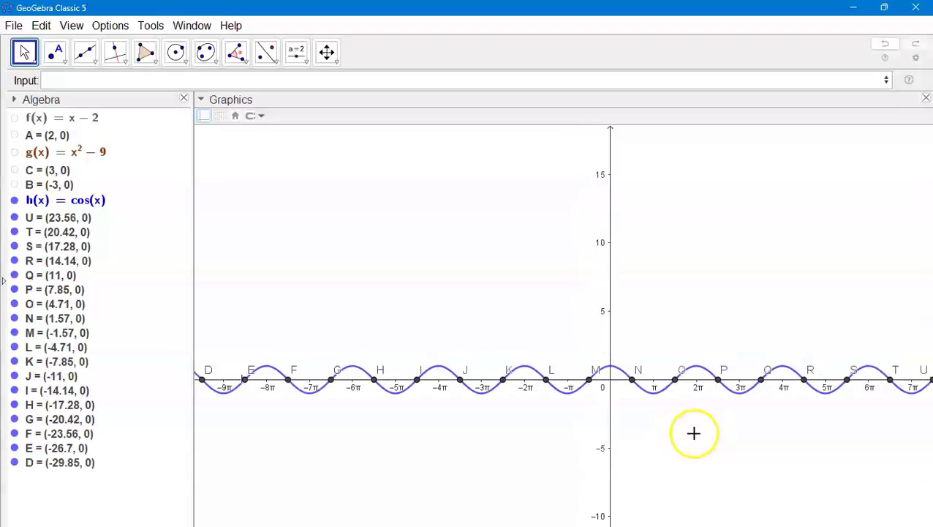
pyautogui.scroll(-3, 699, 431)
pyautogui.moveTo(742, 439); pyautogui.dragTo(729, 371)
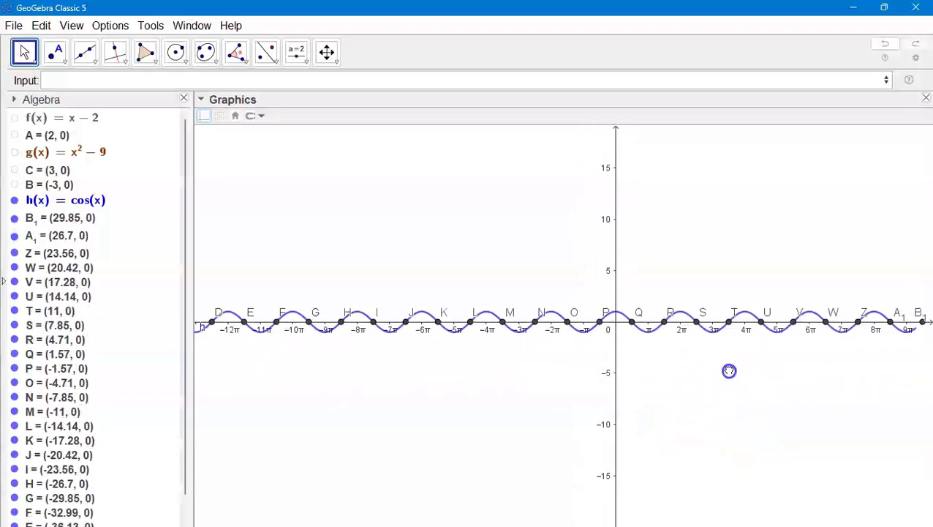
# Examine the cosine curve's roots over a much wider x-range and then close up around the origin against the π/2 marks
pyautogui.scroll(-1, 729, 371)
pyautogui.moveTo(864, 415); pyautogui.dragTo(813, 392)
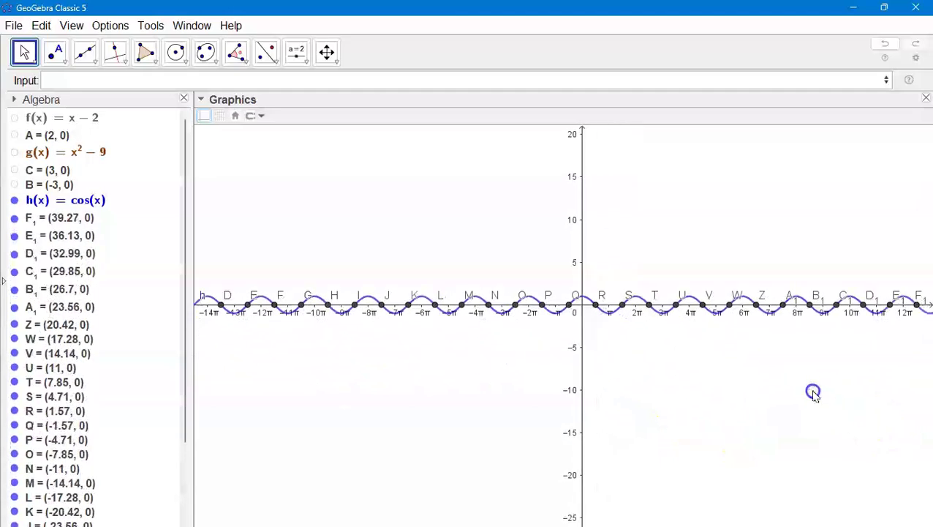
pyautogui.scroll(-4, 811, 391)
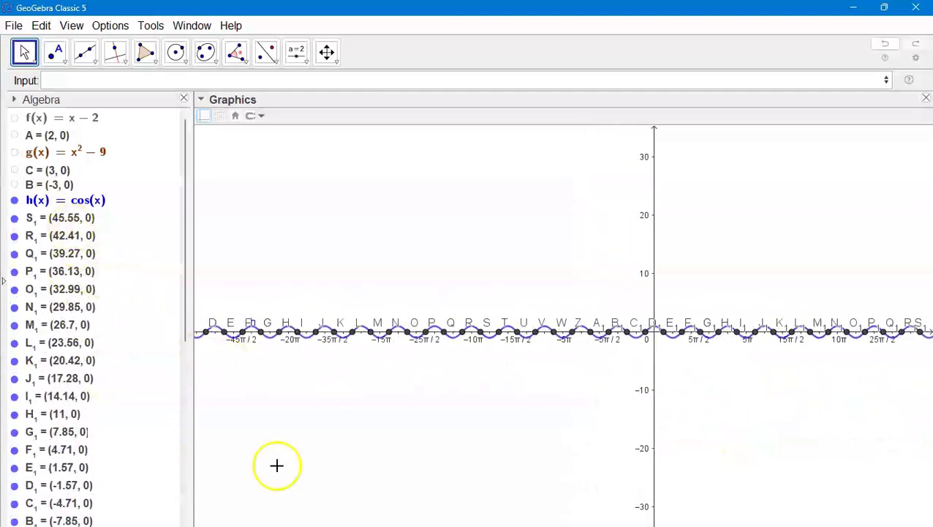
pyautogui.scroll(-4, 475, 402)
pyautogui.scroll(6, 520, 409)
pyautogui.scroll(5, 519, 410)
pyautogui.moveTo(450, 364); pyautogui.dragTo(464, 398)
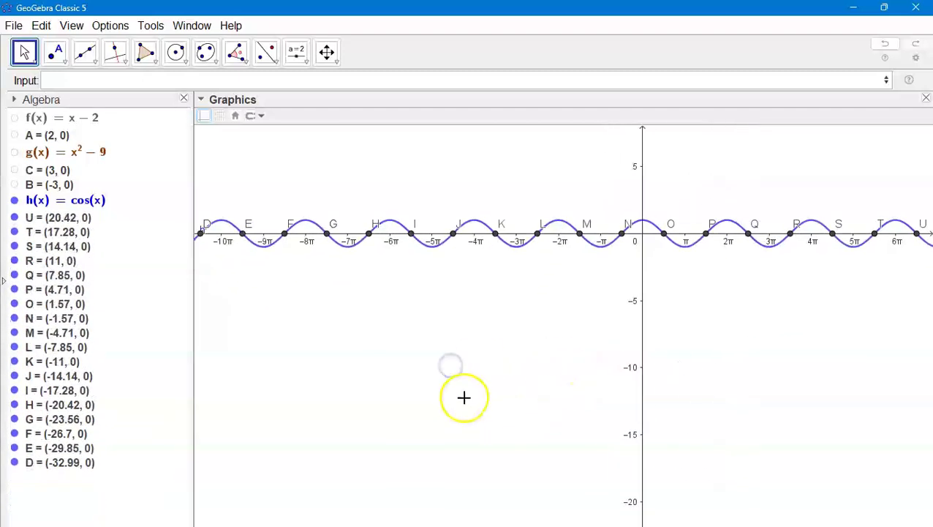
pyautogui.scroll(2, 589, 327)
pyautogui.scroll(-3, 527, 416)
pyautogui.scroll(4, 525, 419)
pyautogui.scroll(4, 471, 406)
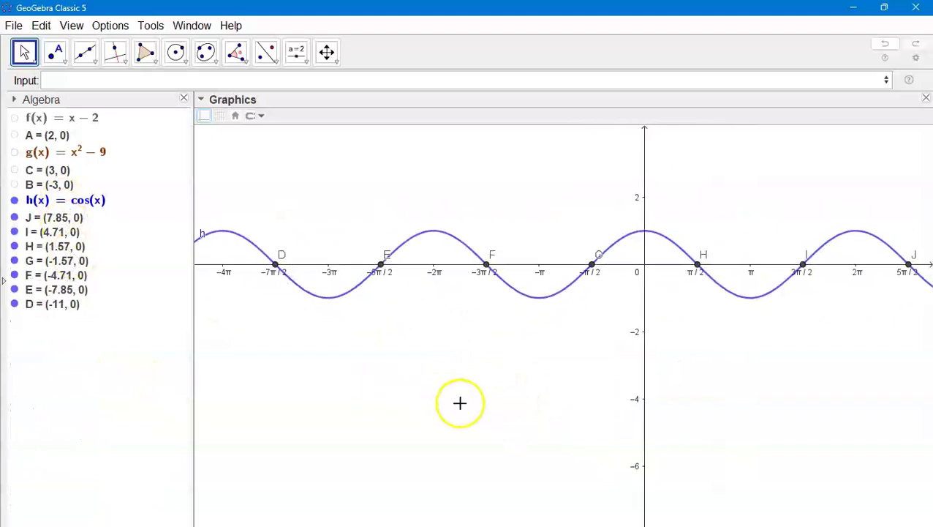
pyautogui.scroll(1, 459, 402)
pyautogui.scroll(-1, 527, 395)
pyautogui.scroll(2, 502, 409)
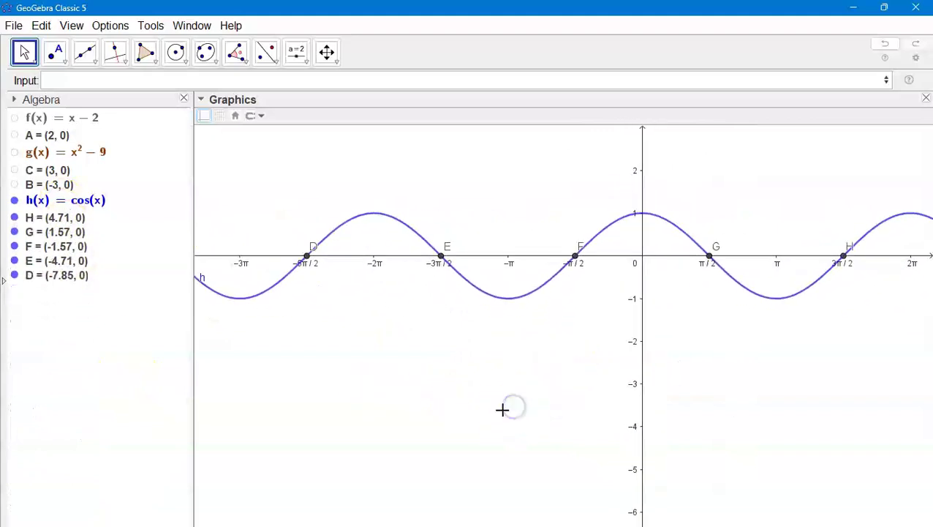
pyautogui.scroll(3, 524, 388)
pyautogui.scroll(2, 510, 392)
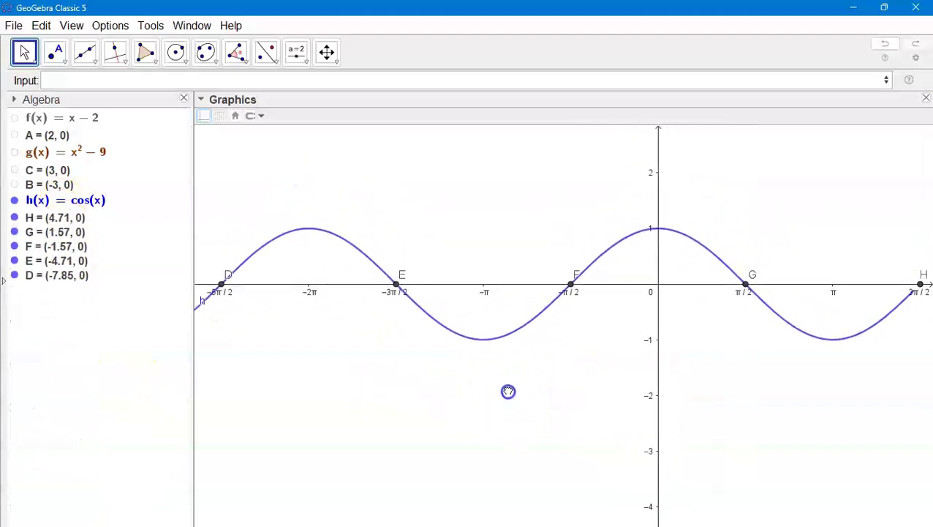
pyautogui.scroll(4, 509, 395)
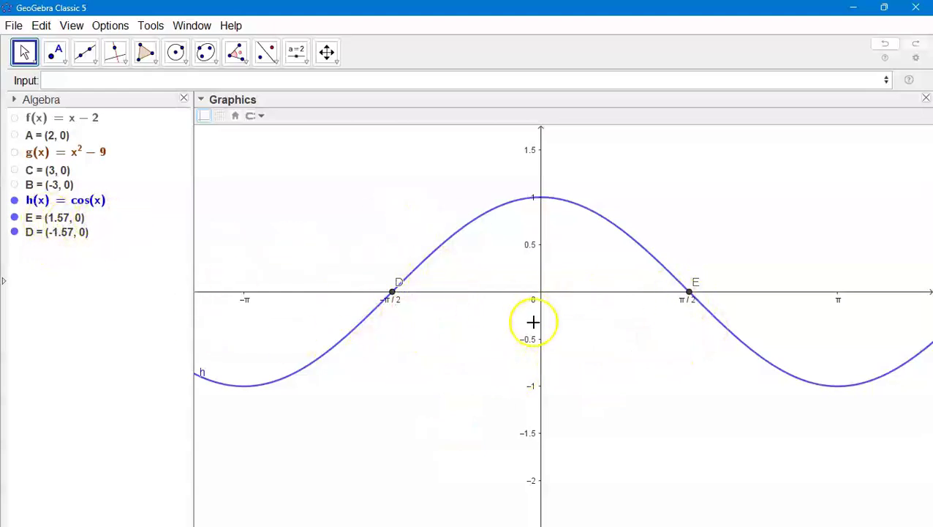
# Draw a circle centred at the origin through a point at about (2.07, 0.89)
pyautogui.scroll(-5, 587, 404)
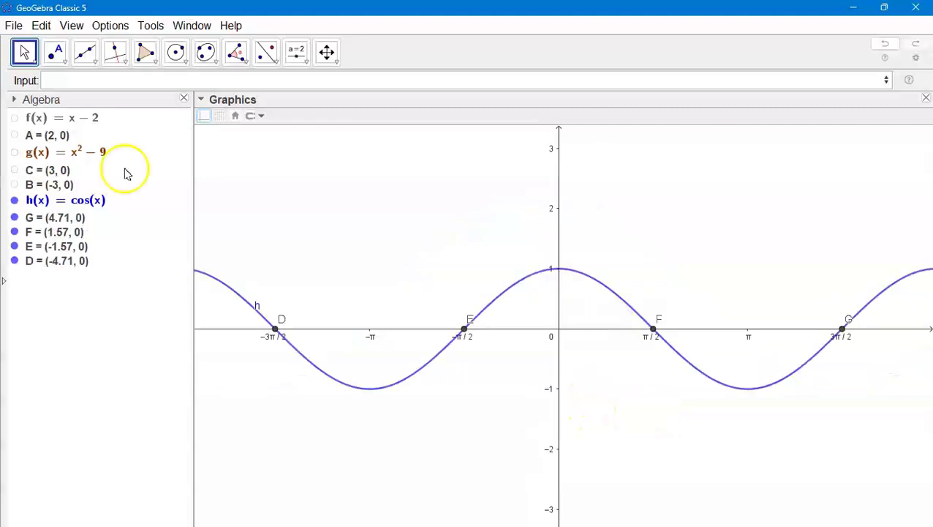
pyautogui.click(176, 52)
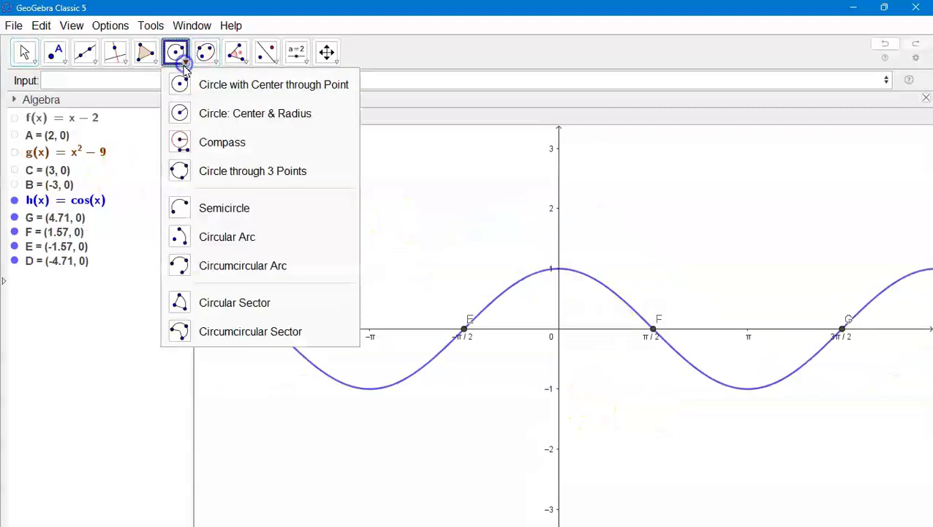
pyautogui.click(560, 329)
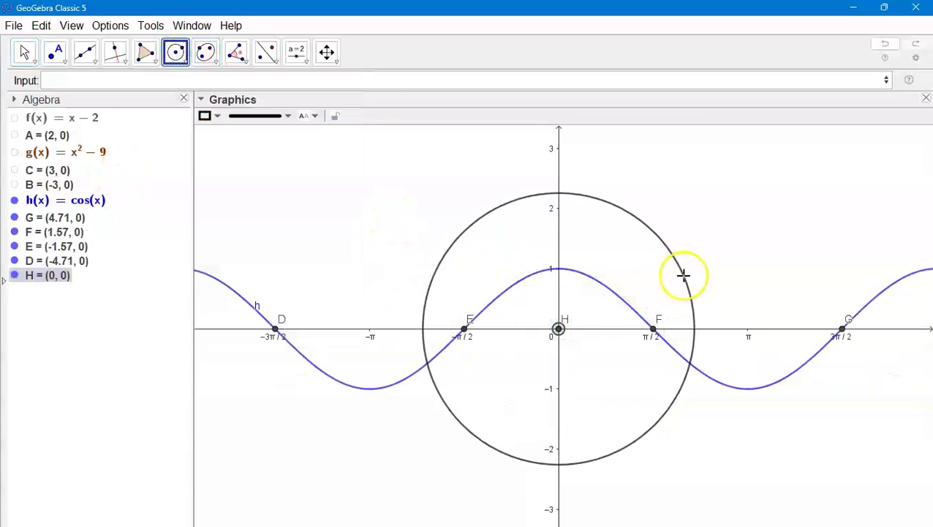
pyautogui.click(683, 275)
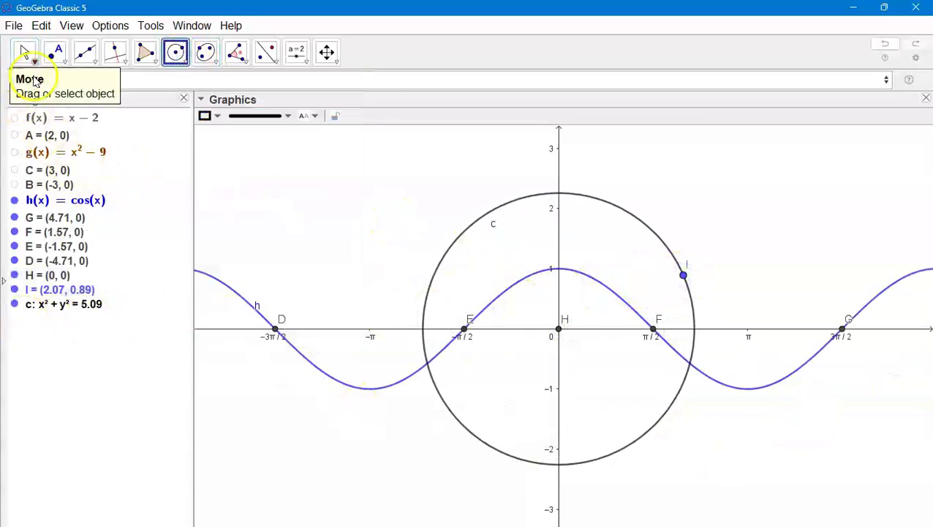
# Mark the circle's intersections with the x-axis using the Roots tool
pyautogui.click(24, 51)
pyautogui.click(60, 58)
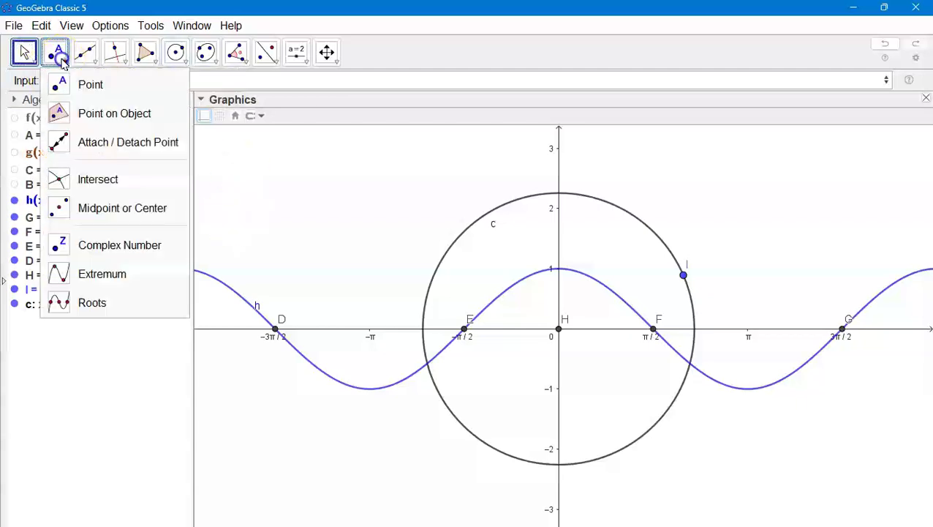
pyautogui.click(91, 302)
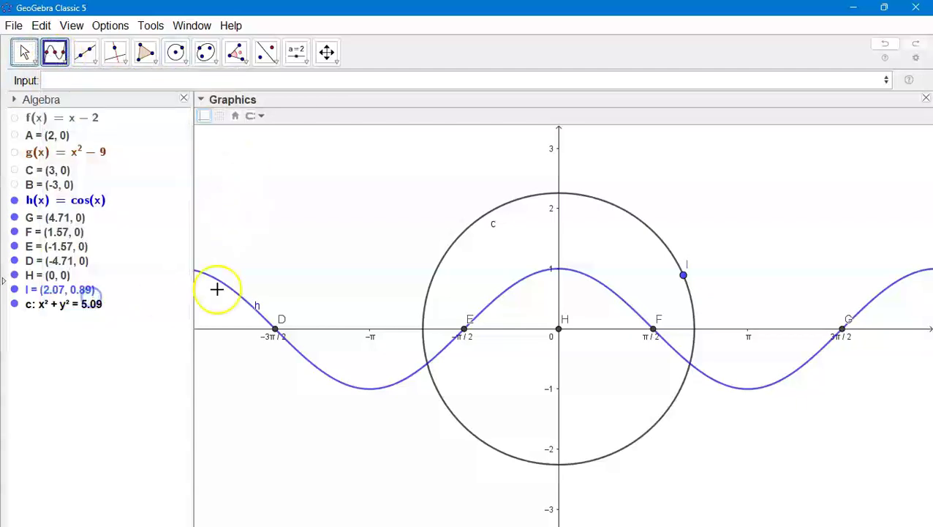
pyautogui.click(448, 250)
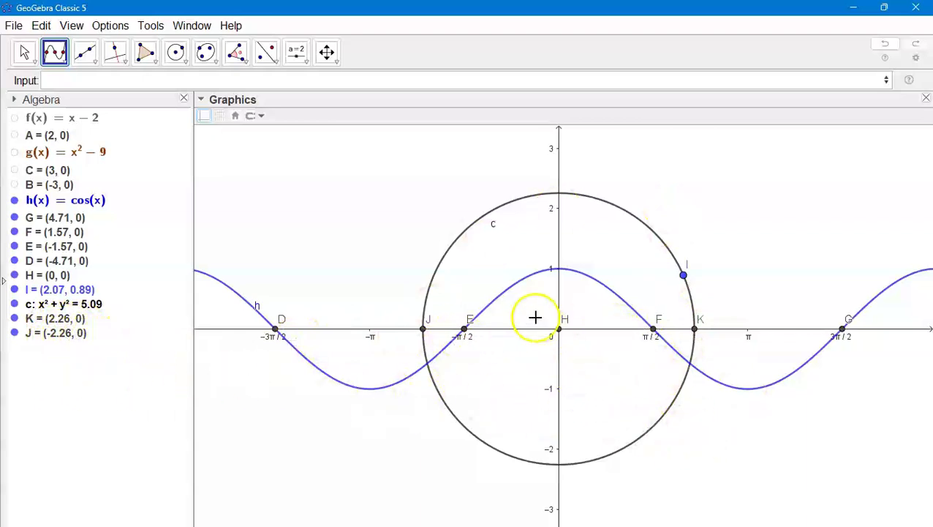
# Hide the cosine curve, the circle and all of their points, leaving only the axes displayed
pyautogui.click(206, 52)
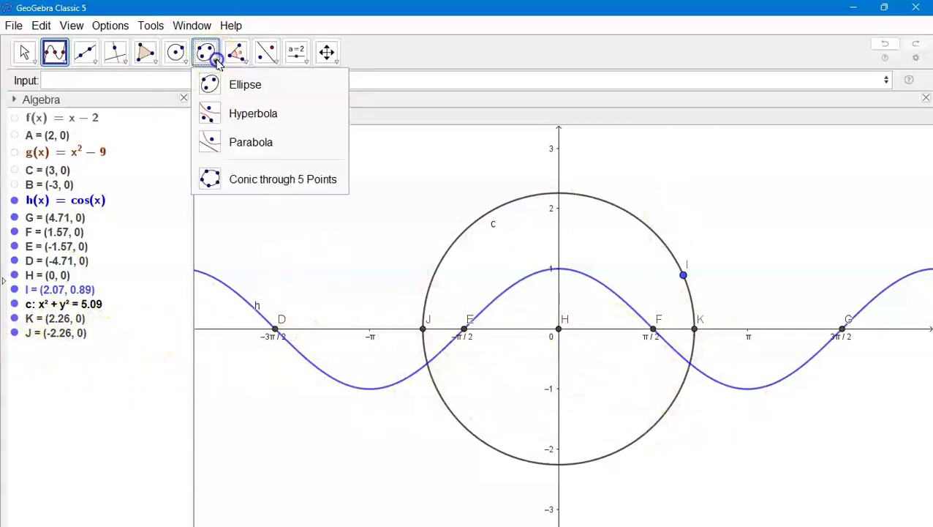
pyautogui.click(246, 86)
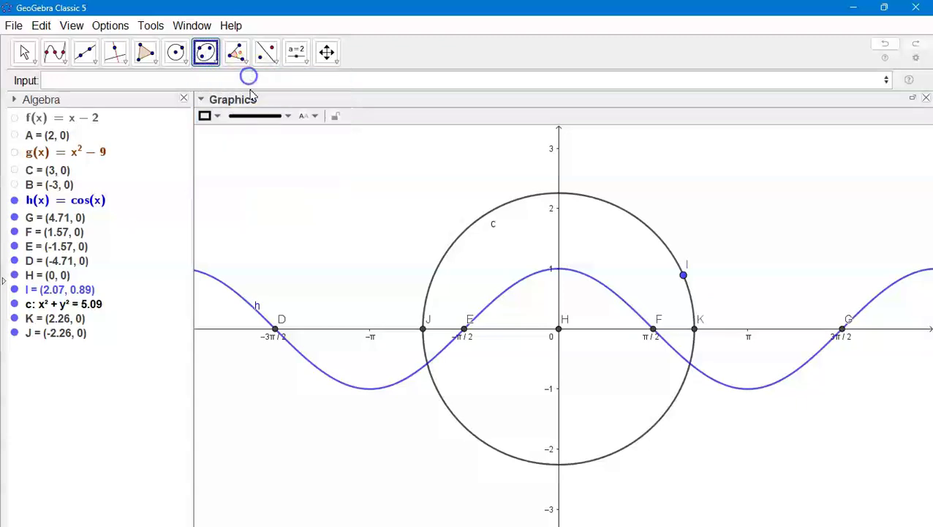
pyautogui.click(14, 201)
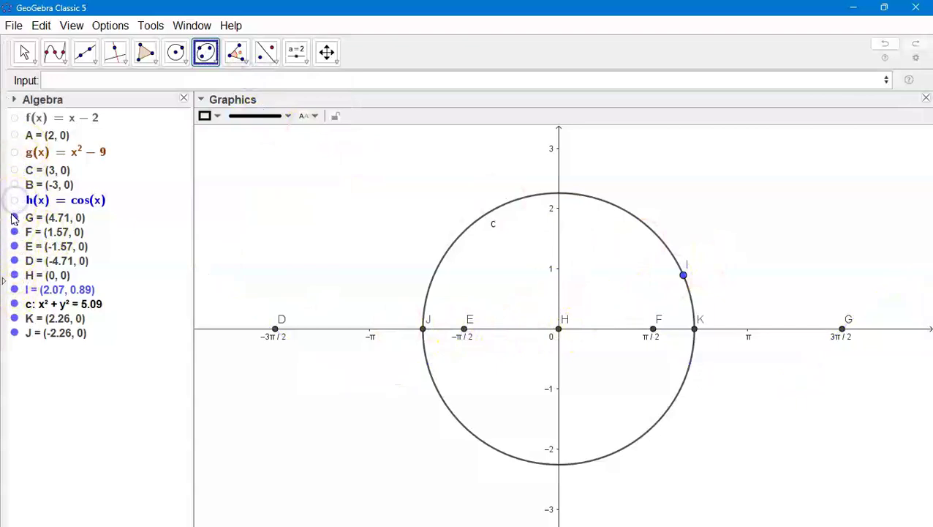
pyautogui.click(14, 231)
pyautogui.moveTo(15, 246); pyautogui.dragTo(16, 311)
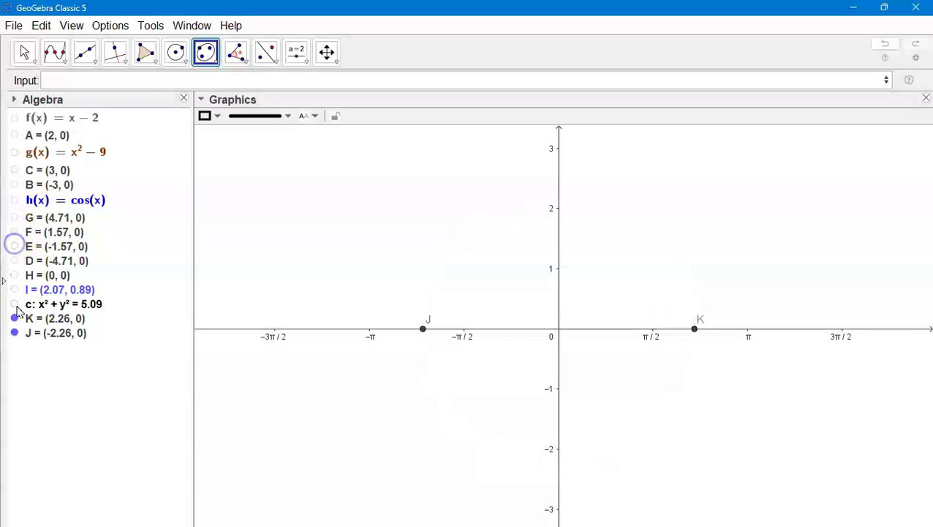
pyautogui.click(15, 333)
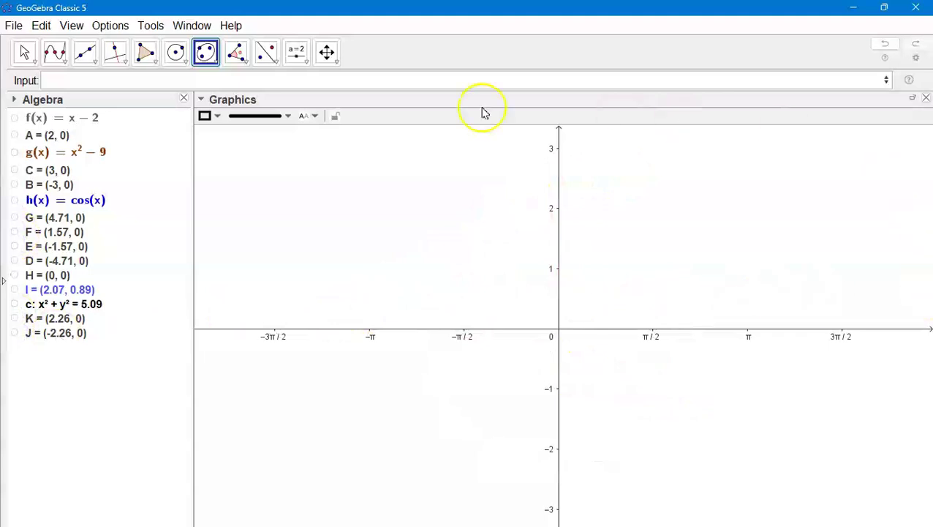
# Set the x-axis tick distance to 1 in the graphics preferences and close them
pyautogui.rightClick(648, 194)
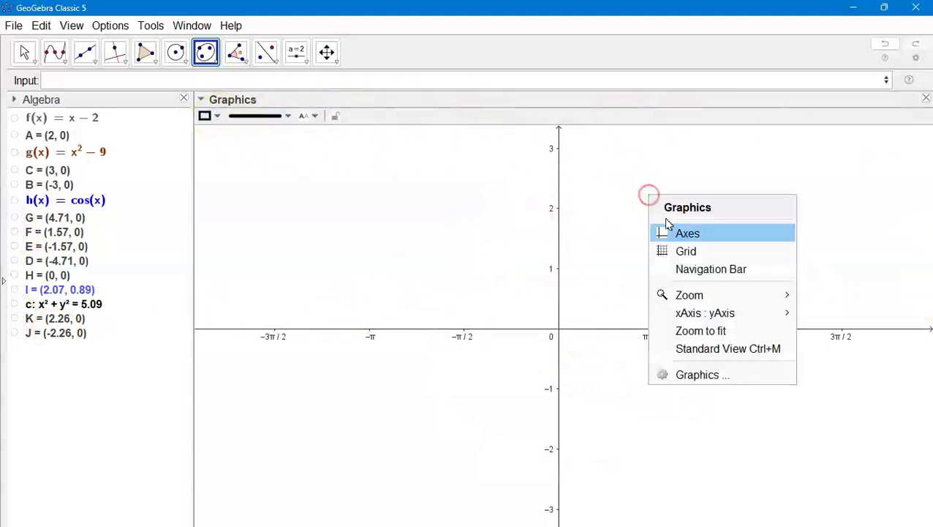
pyautogui.click(696, 376)
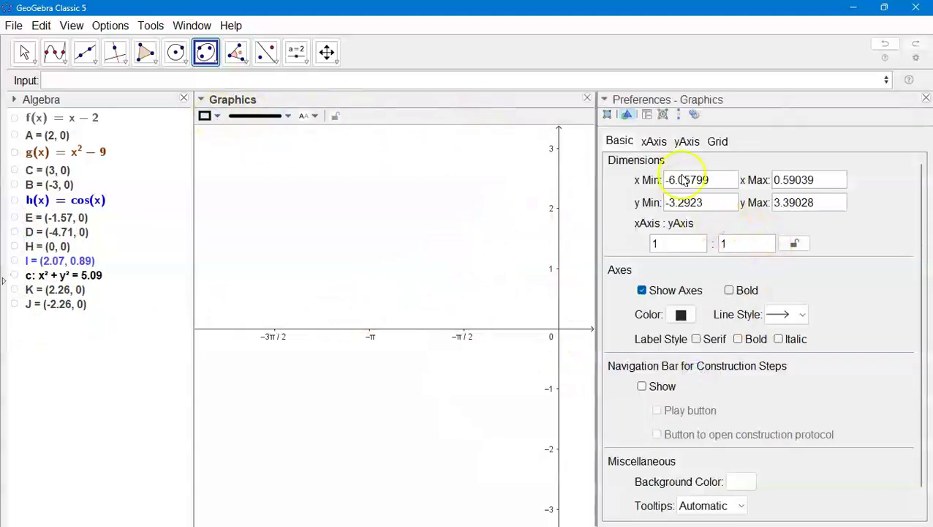
pyautogui.click(651, 143)
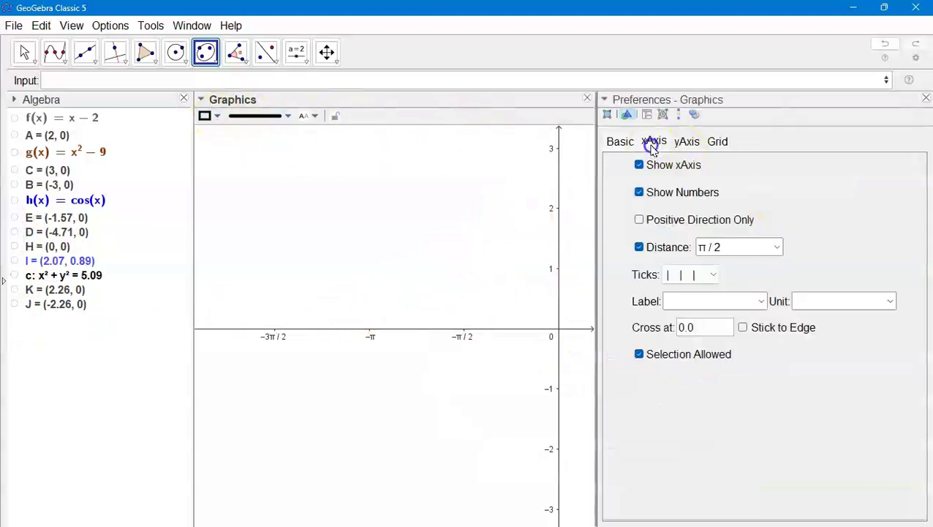
pyautogui.click(778, 248)
pyautogui.click(707, 271)
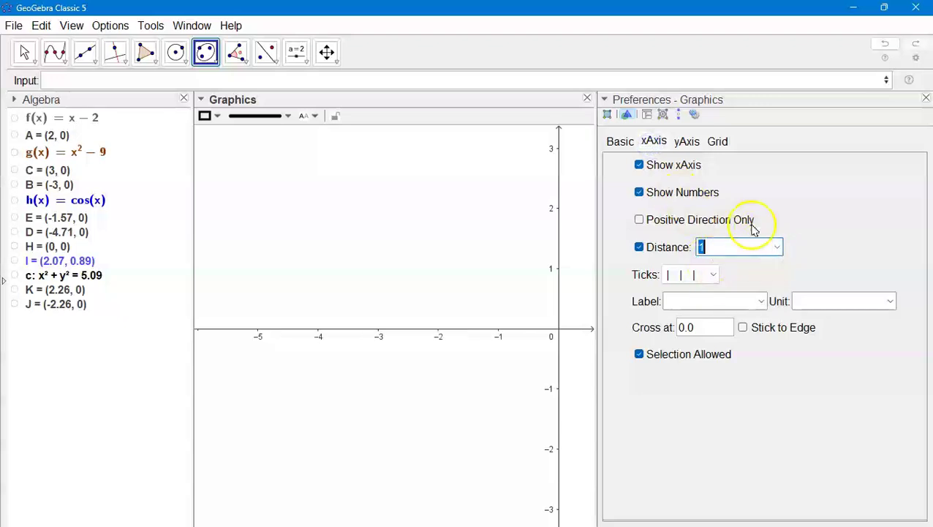
pyautogui.click(926, 98)
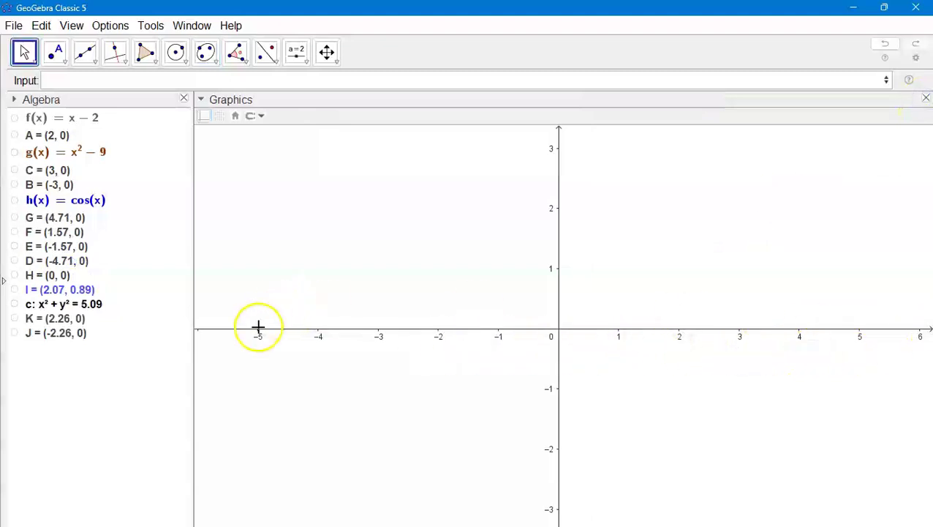
# Draw an ellipse with foci at (-2, 0) and (2, 0) through a point at about (1.41, 1.39)
pyautogui.moveTo(642, 391); pyautogui.dragTo(542, 382)
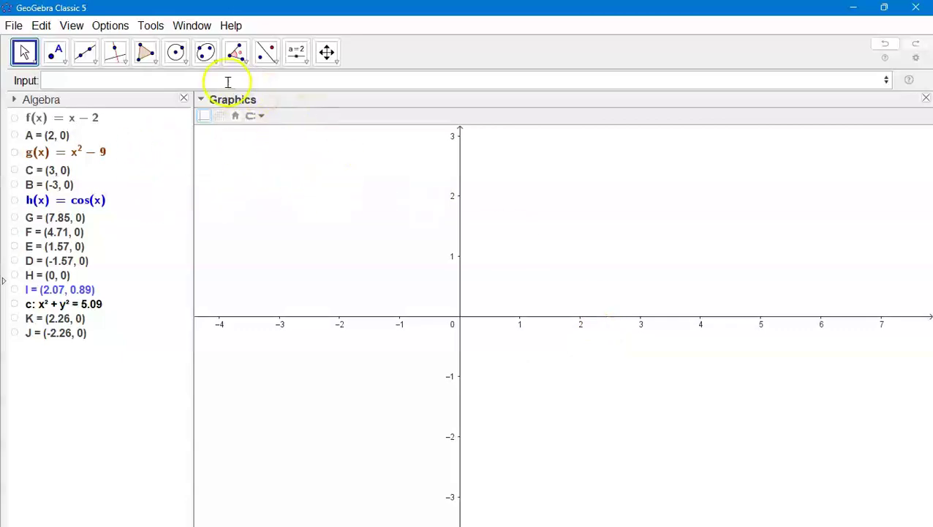
pyautogui.click(207, 57)
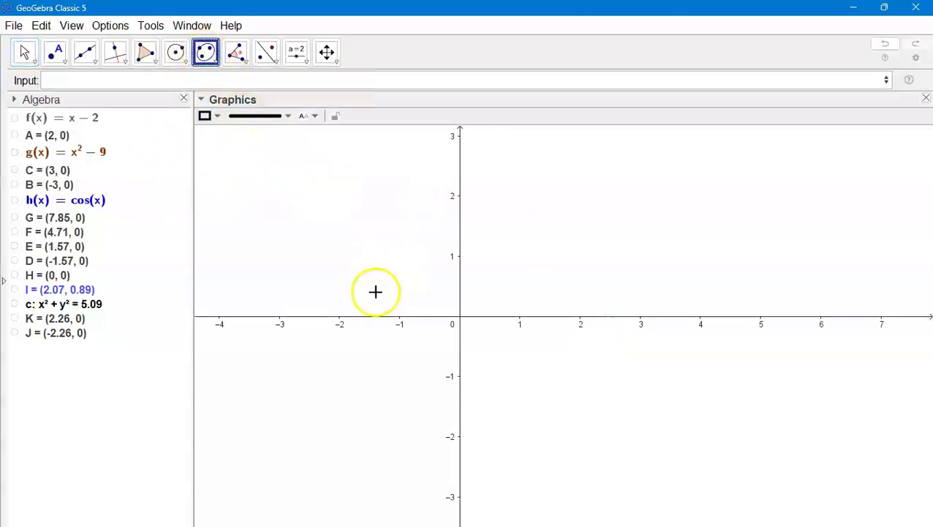
pyautogui.click(340, 318)
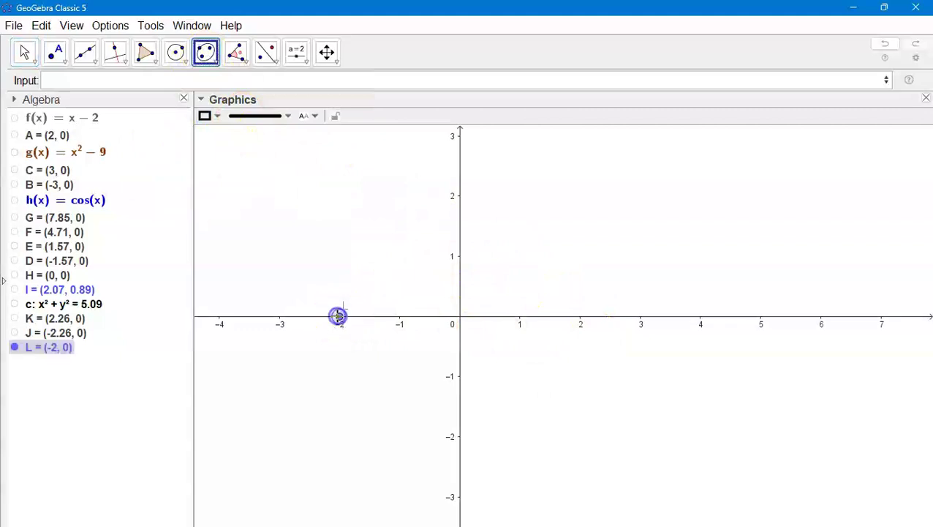
pyautogui.click(580, 319)
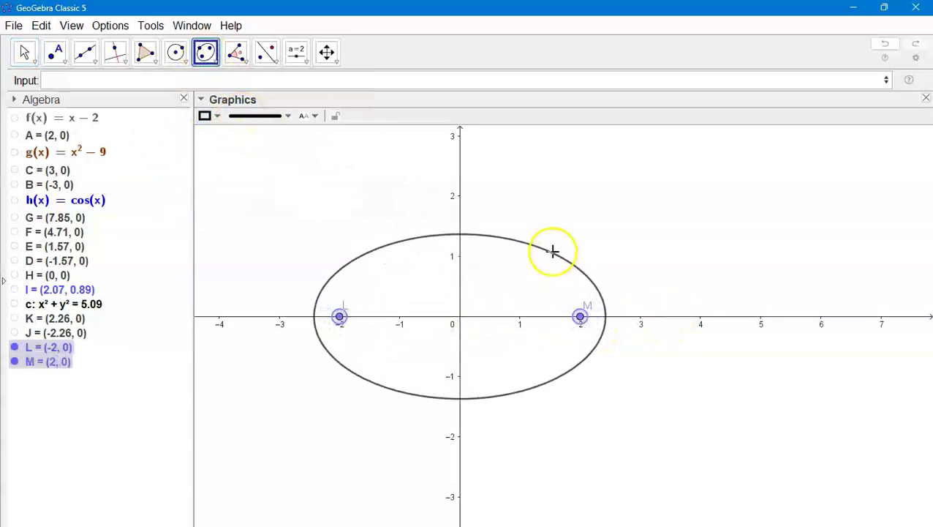
pyautogui.click(546, 234)
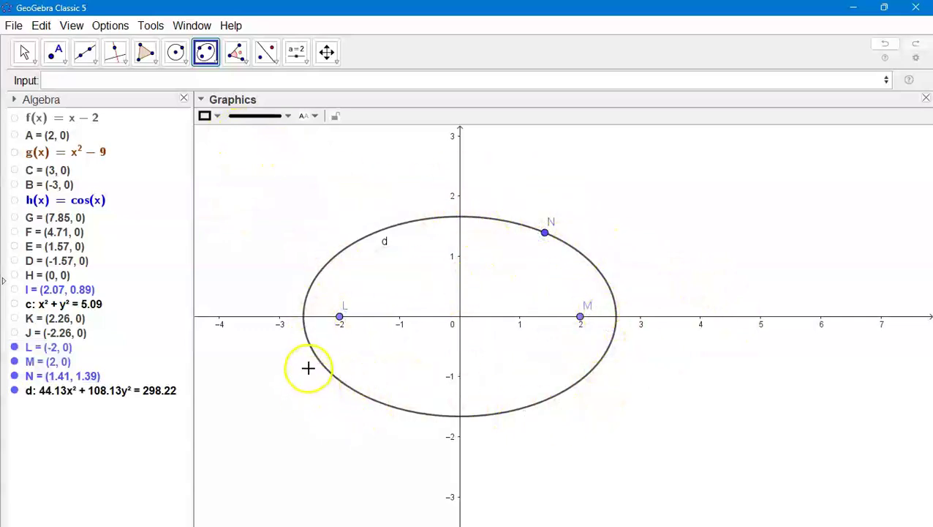
# Mark the ellipse's intersections with the x-axis using the Roots tool
pyautogui.click(60, 58)
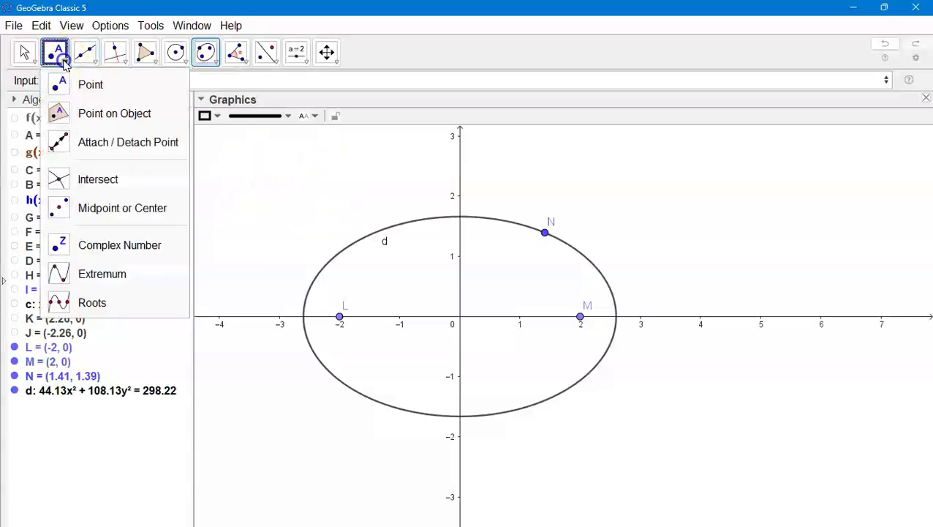
pyautogui.click(95, 302)
pyautogui.click(332, 261)
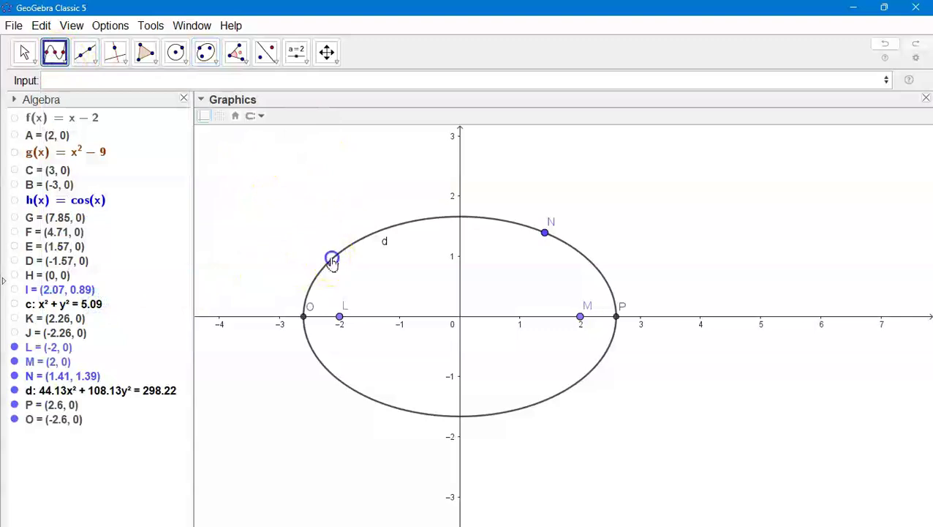